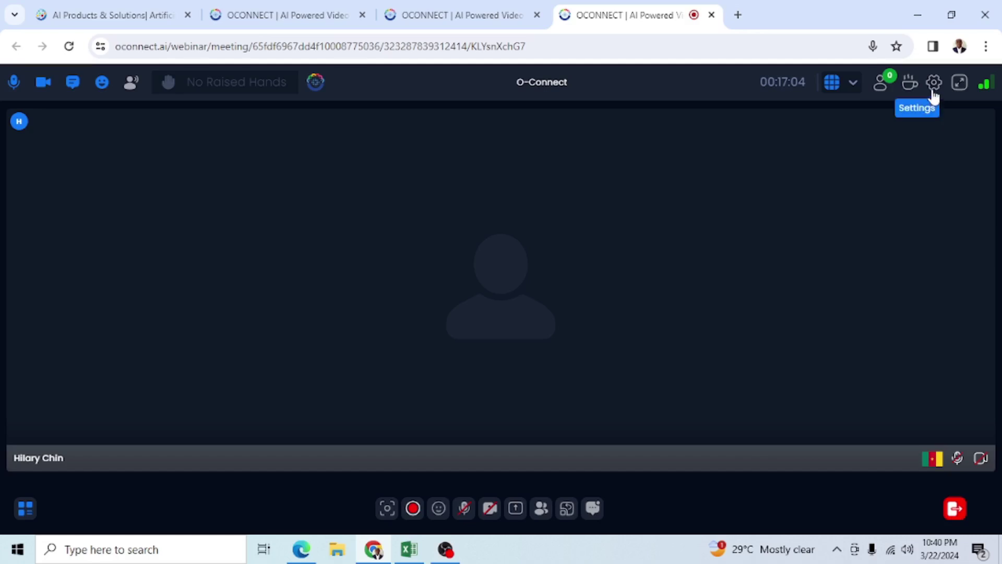
# - In video settings, keep EasyCamera (5986:112b) as the camera and leave the frame rate at 30
pyautogui.click(935, 83)
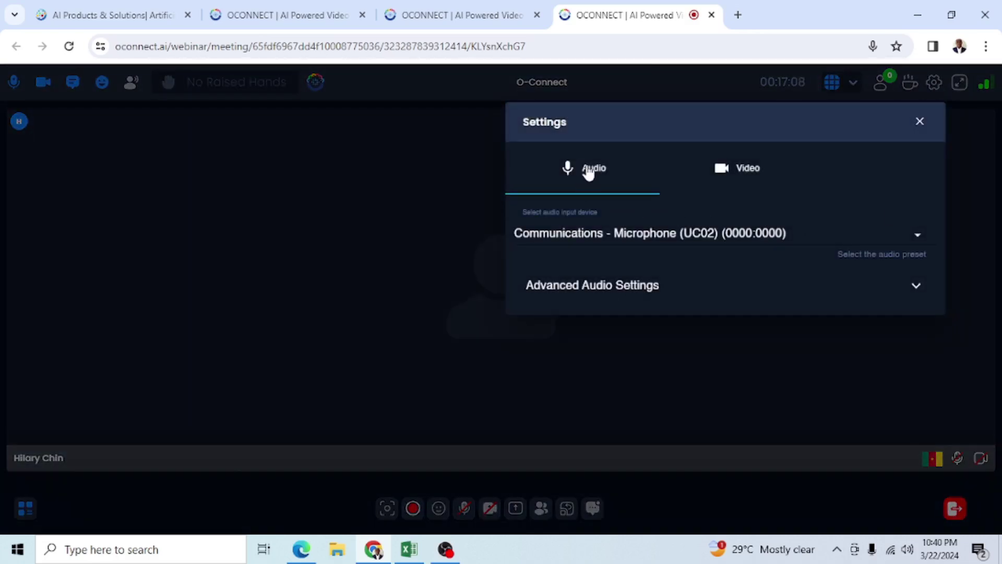
pyautogui.click(747, 169)
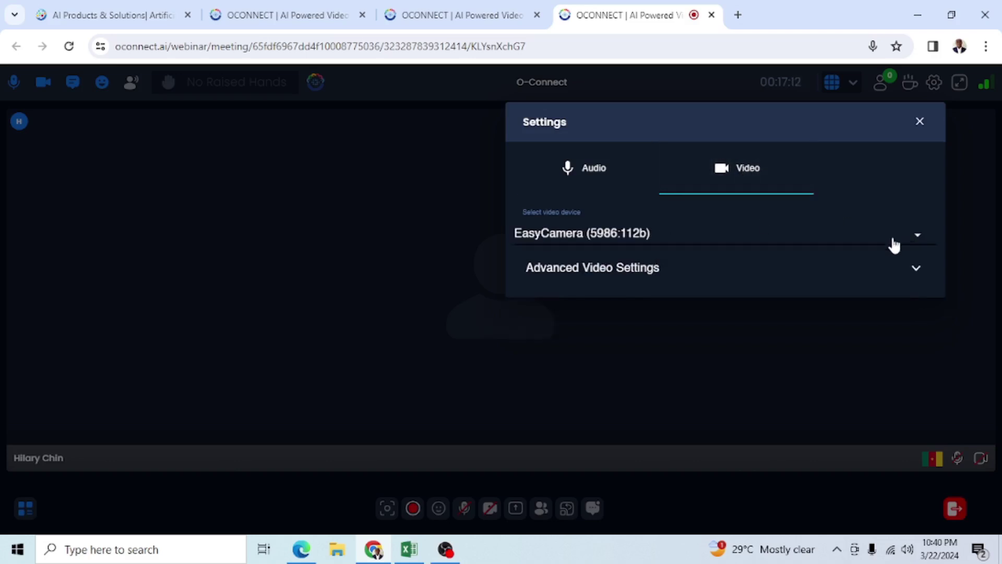
pyautogui.click(918, 239)
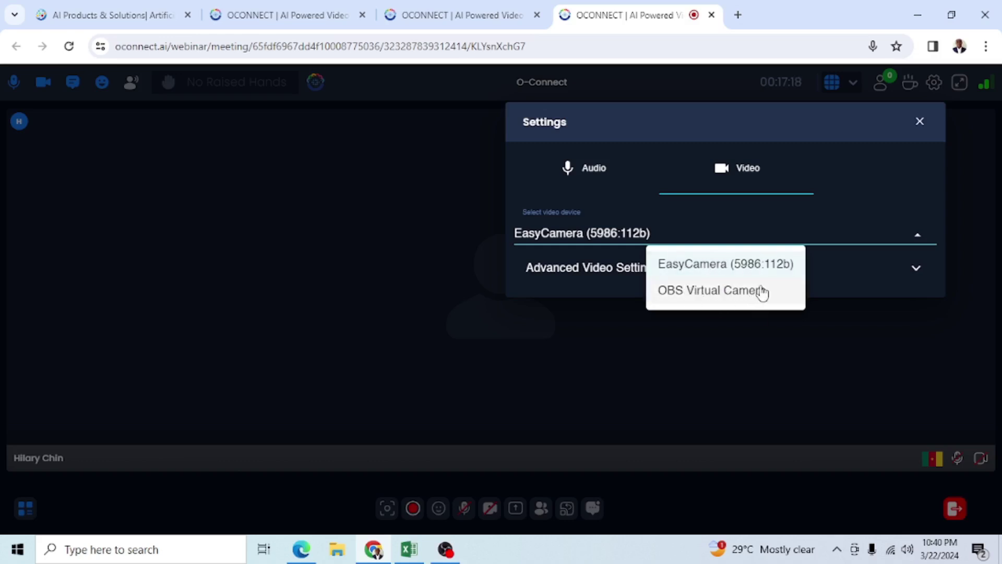
pyautogui.click(699, 268)
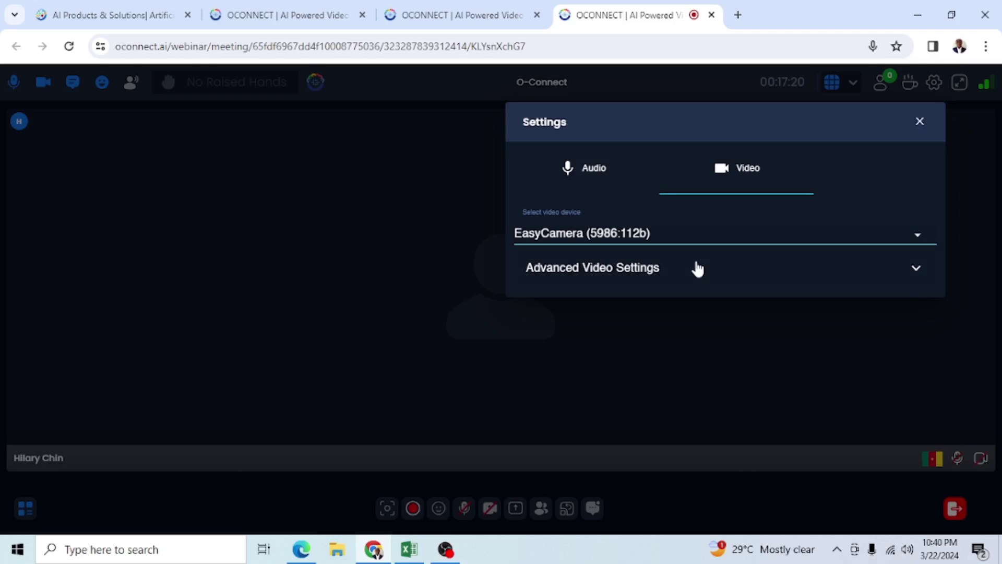
pyautogui.click(917, 274)
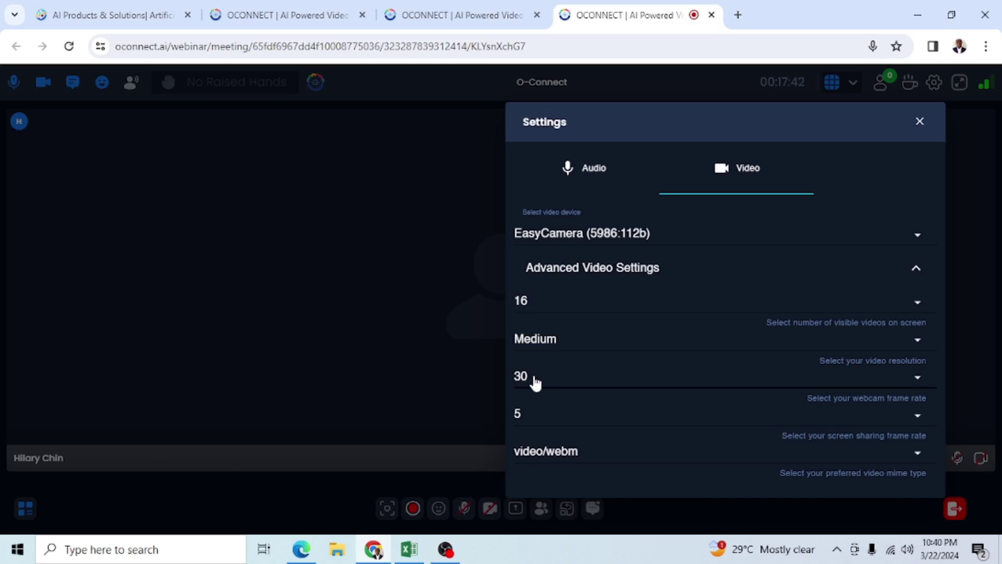
pyautogui.click(918, 381)
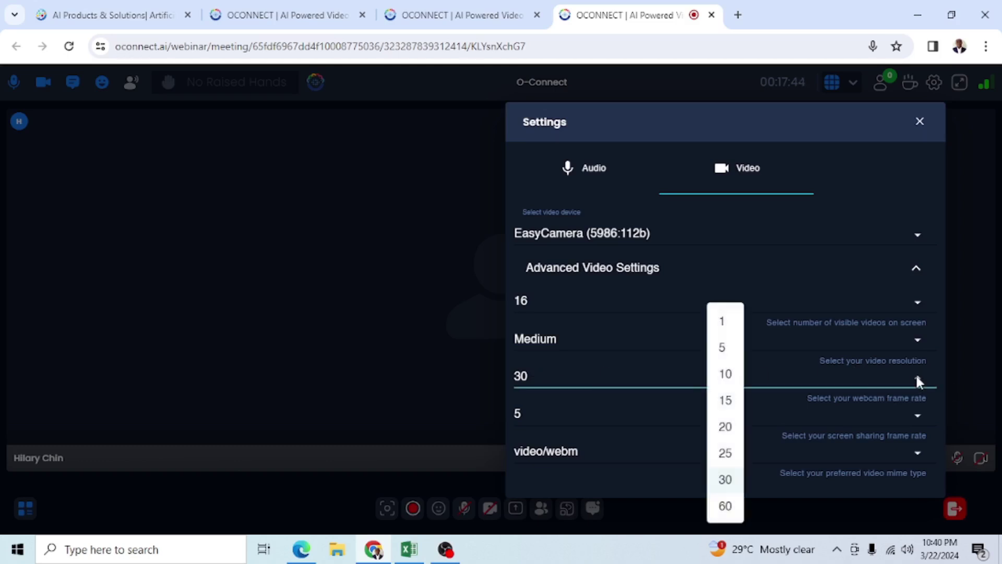
pyautogui.click(917, 377)
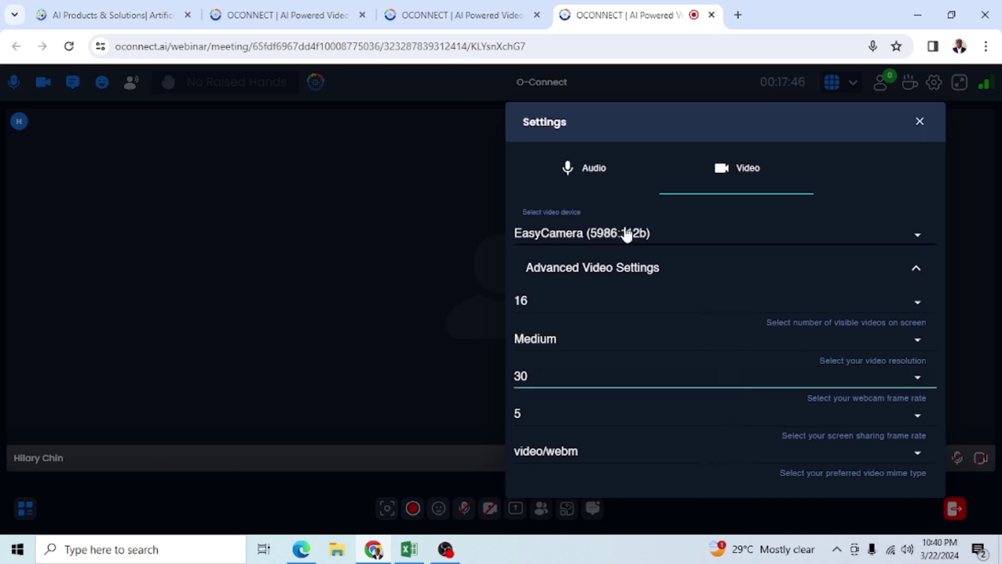
pyautogui.click(920, 123)
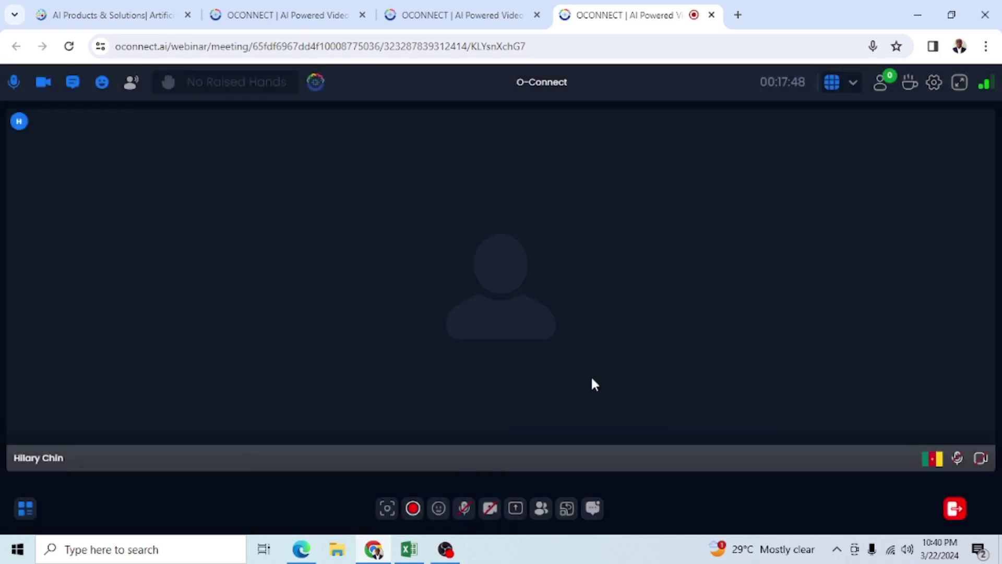
# - Reopen and close the settings, then turn the camera on
pyautogui.click(940, 83)
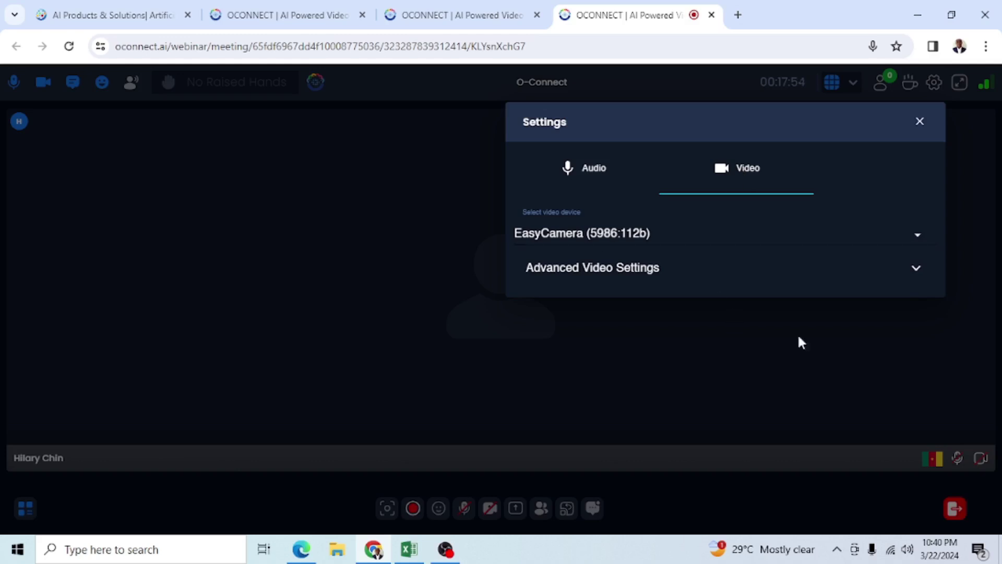
pyautogui.click(921, 122)
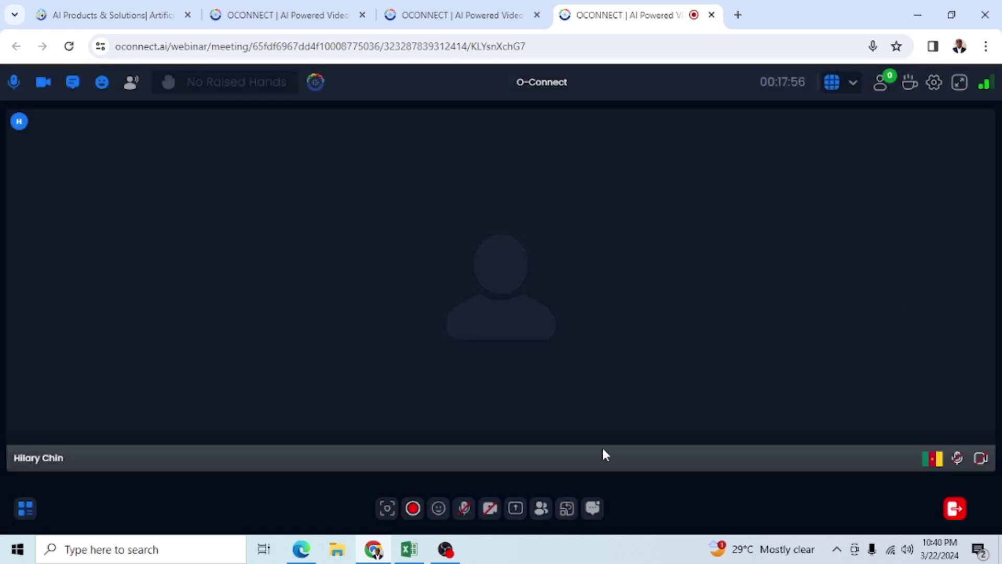
pyautogui.click(490, 509)
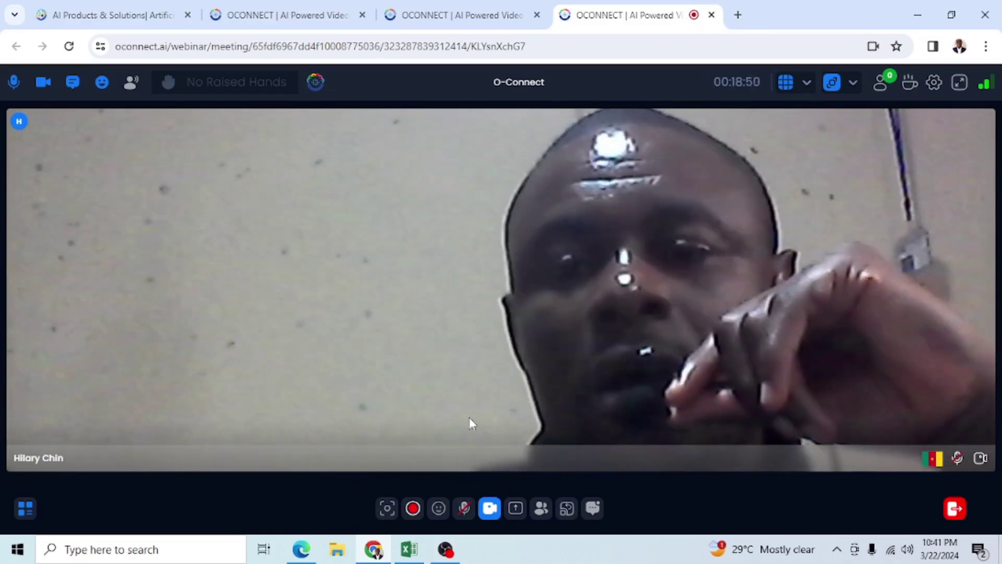
# - Open the AI VBG gallery and browse the ONPASSIVE, O-Connect and AI backgrounds
pyautogui.click(27, 510)
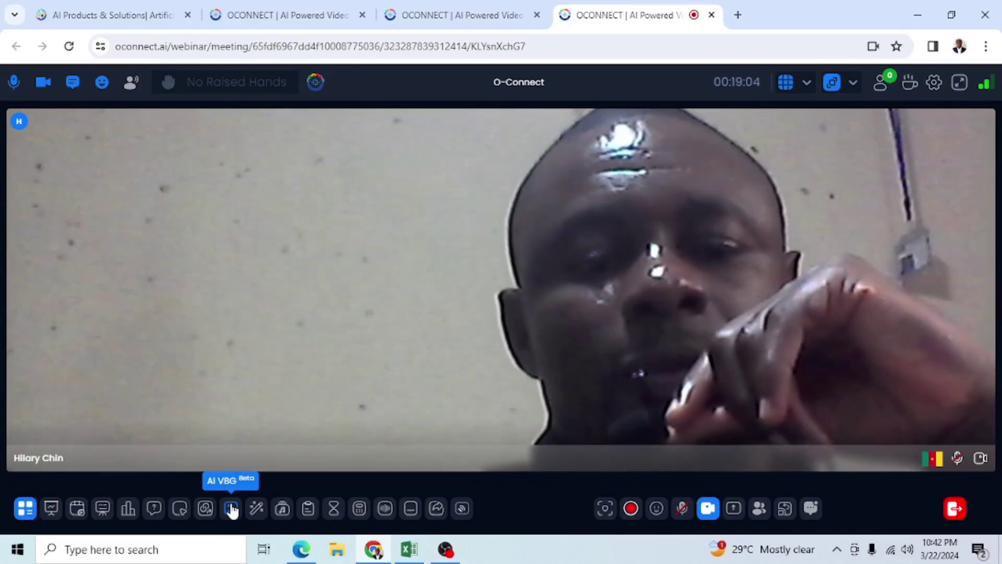
pyautogui.click(231, 508)
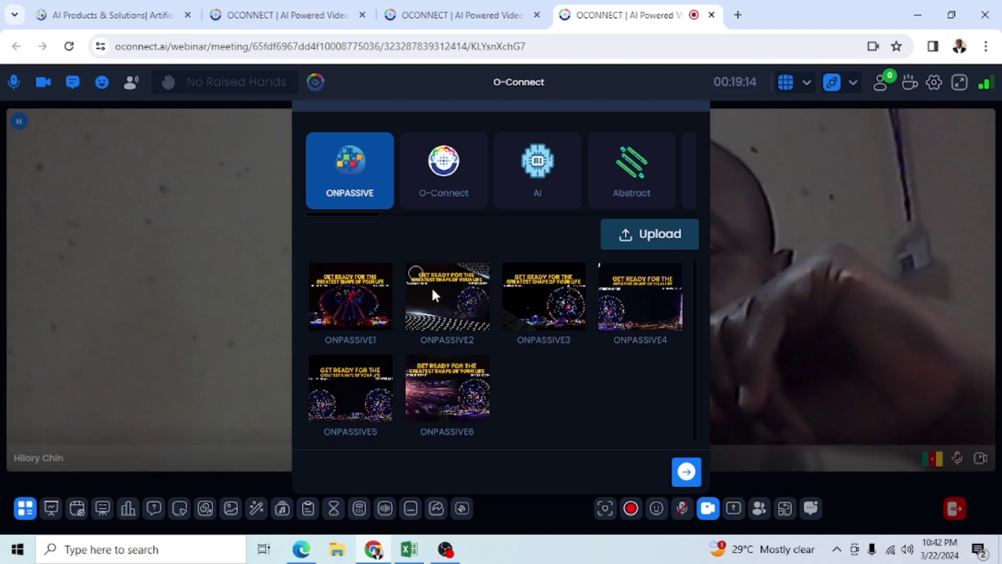
pyautogui.click(420, 280)
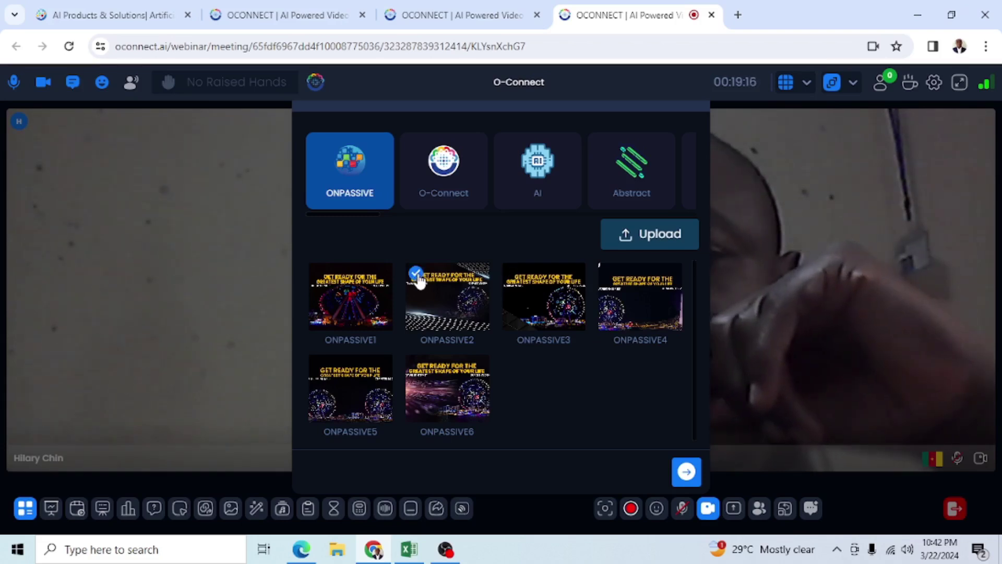
pyautogui.click(518, 277)
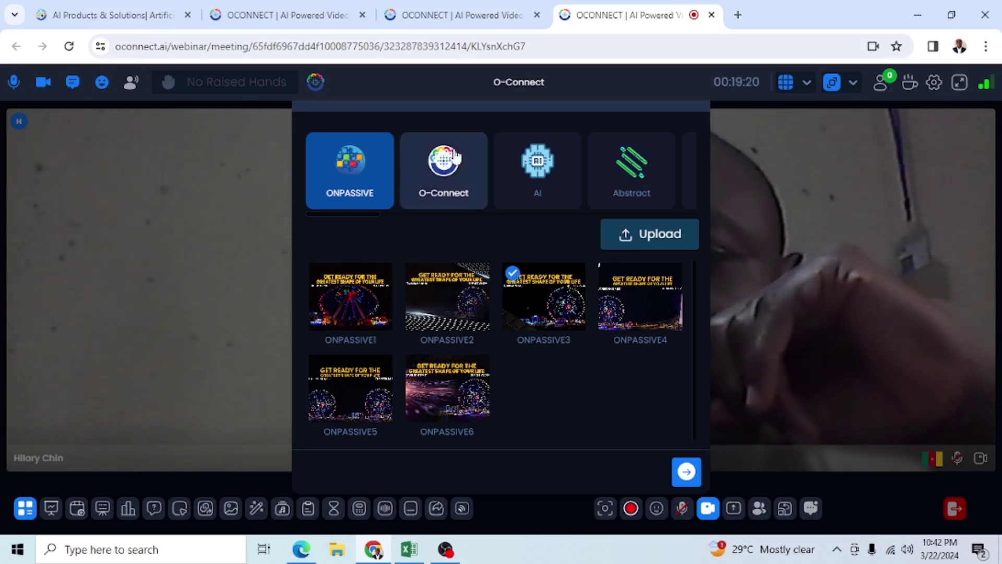
pyautogui.click(457, 181)
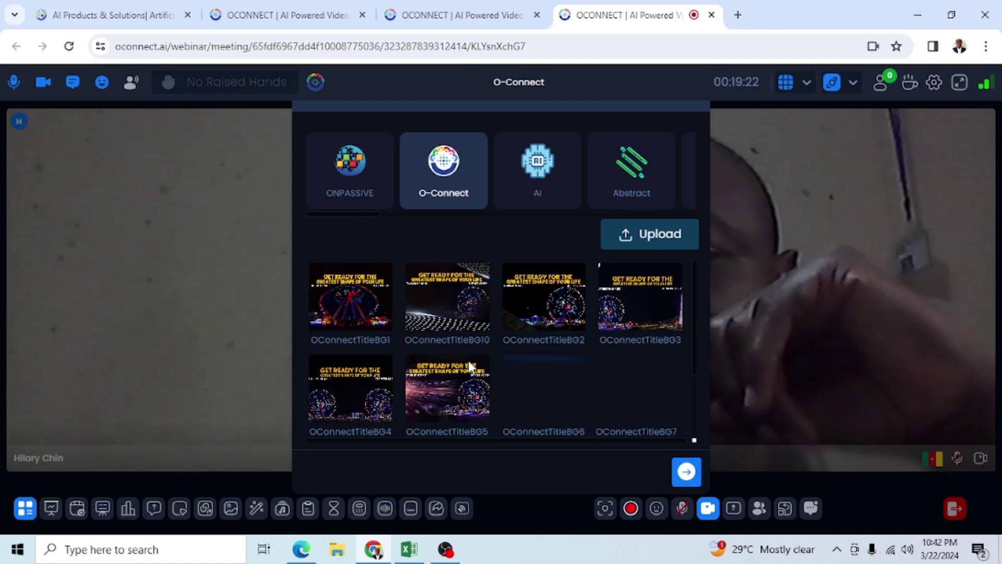
pyautogui.click(547, 183)
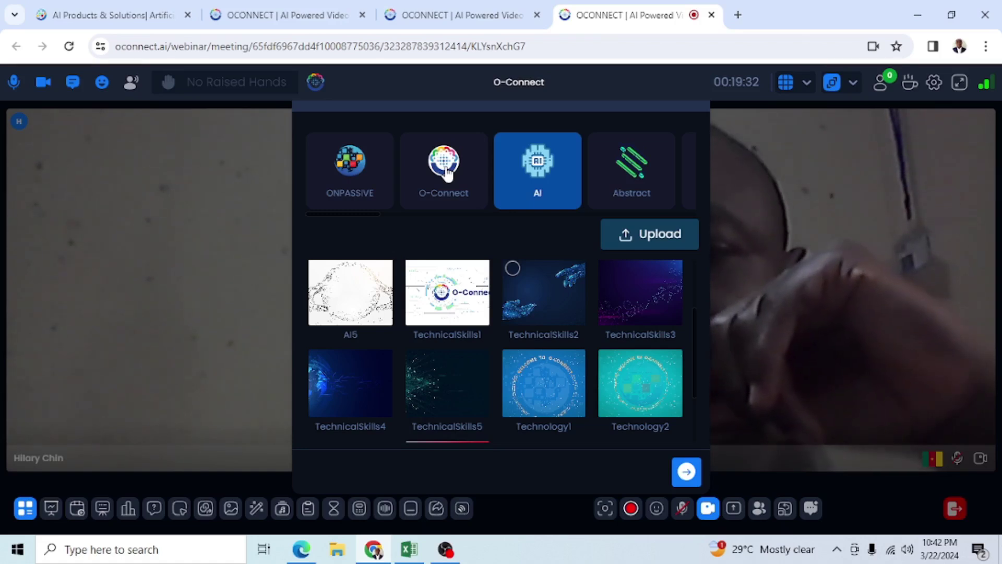
# - Select OConnectTitleBG5 in the O-Connect category and set it as the AI background
pyautogui.click(452, 179)
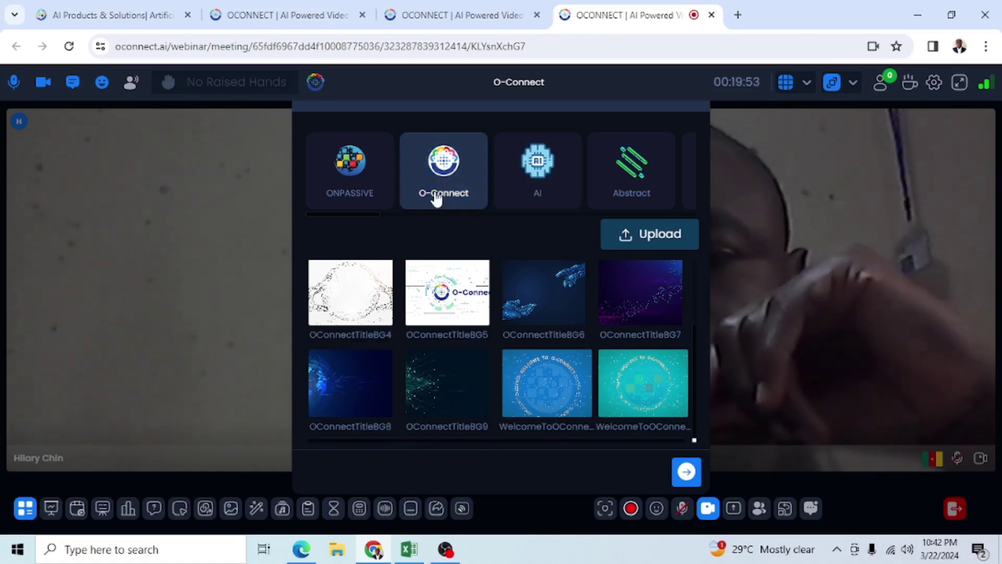
pyautogui.click(438, 192)
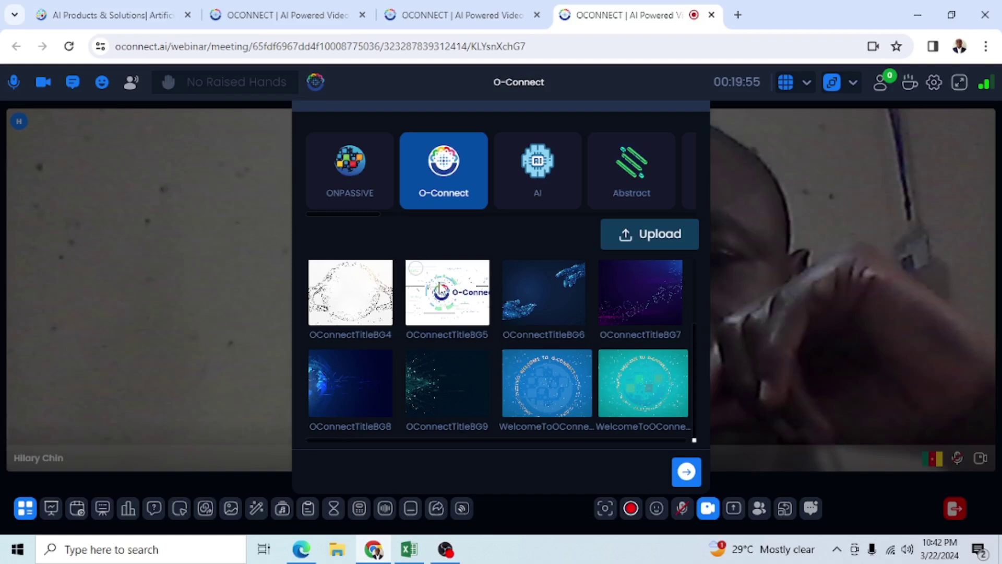
pyautogui.click(419, 277)
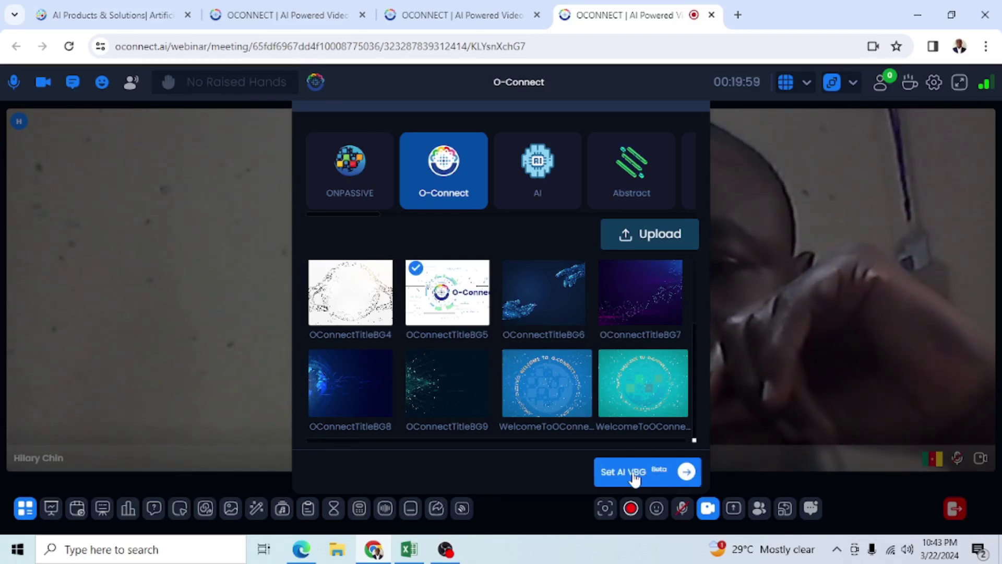
pyautogui.click(634, 477)
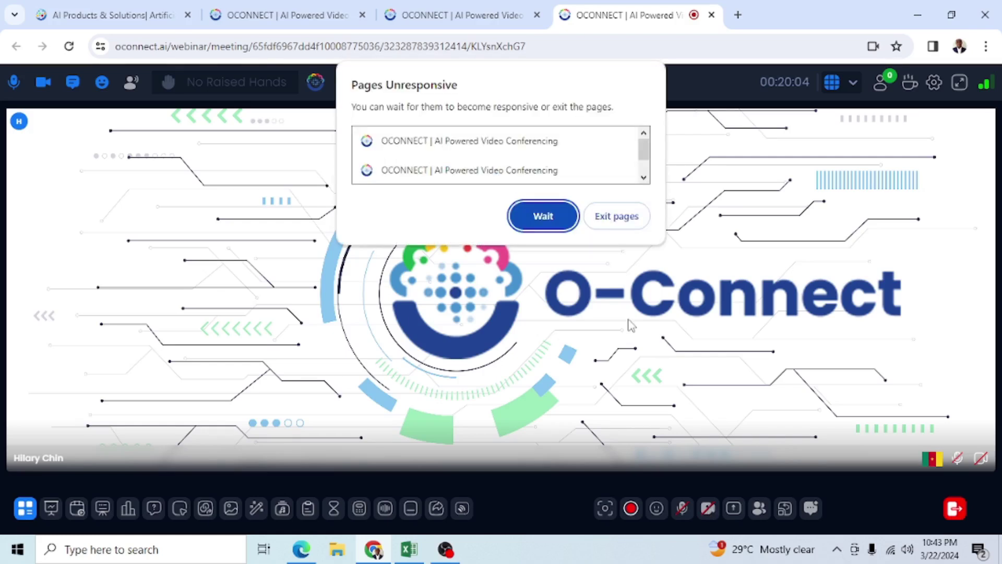
# - Choose Wait in Chrome's Pages Unresponsive dialog so the meeting keeps running
pyautogui.click(556, 224)
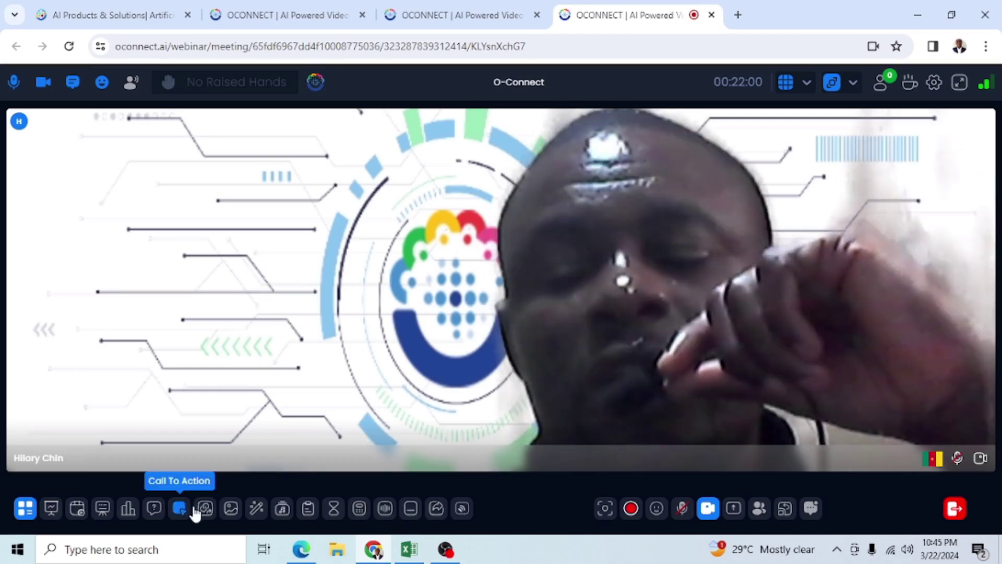
# - Set ONPASSIVE3 from the AI VBG gallery as the virtual background
pyautogui.click(232, 510)
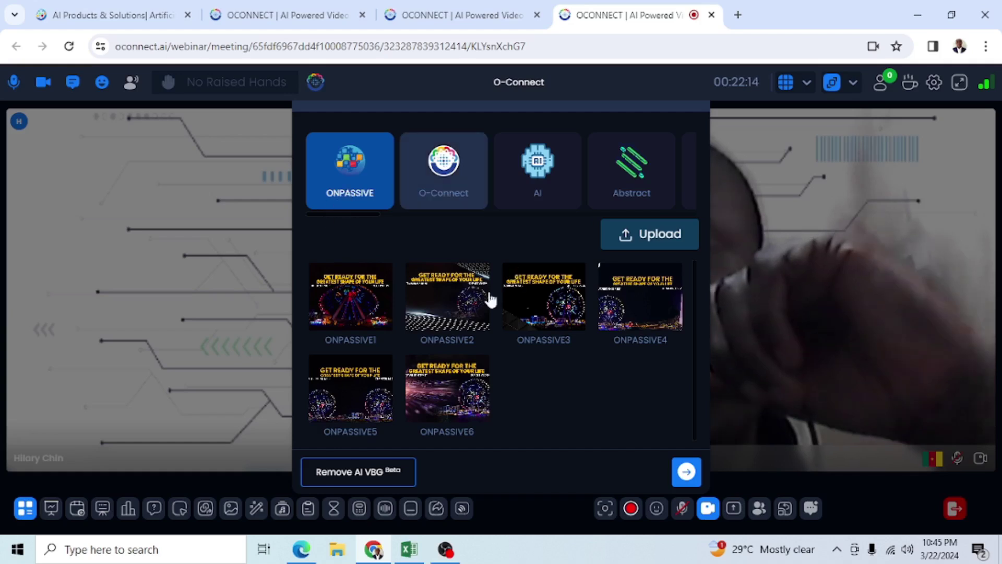
pyautogui.click(515, 280)
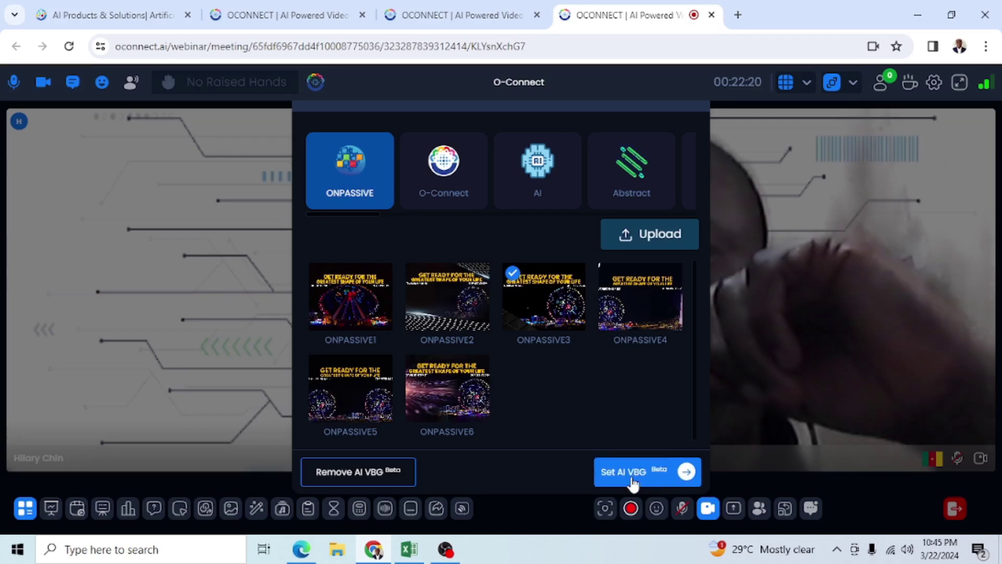
pyautogui.click(631, 471)
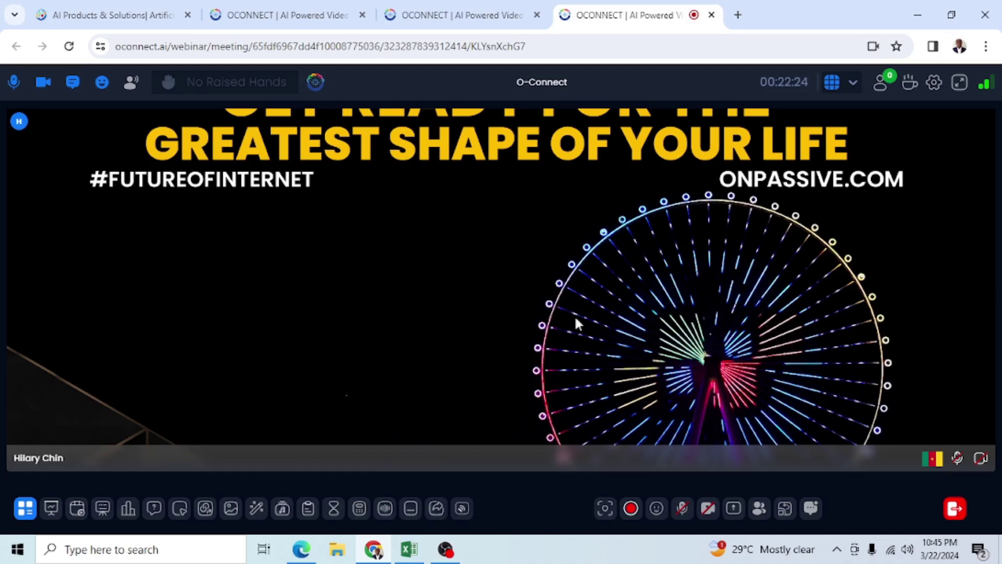
# - Turn the camera on and bring up the AI virtual background gallery
pyautogui.click(708, 508)
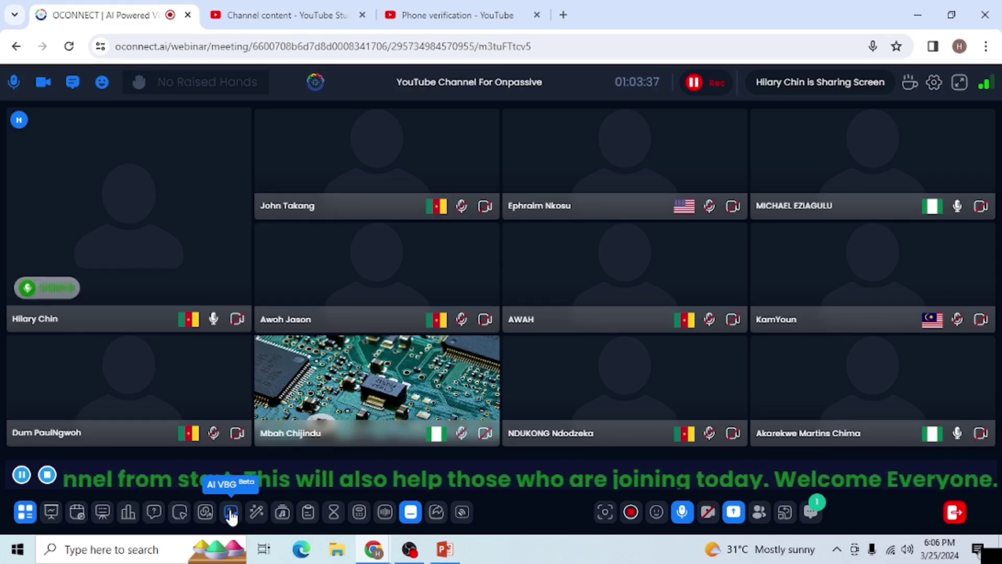
pyautogui.click(231, 514)
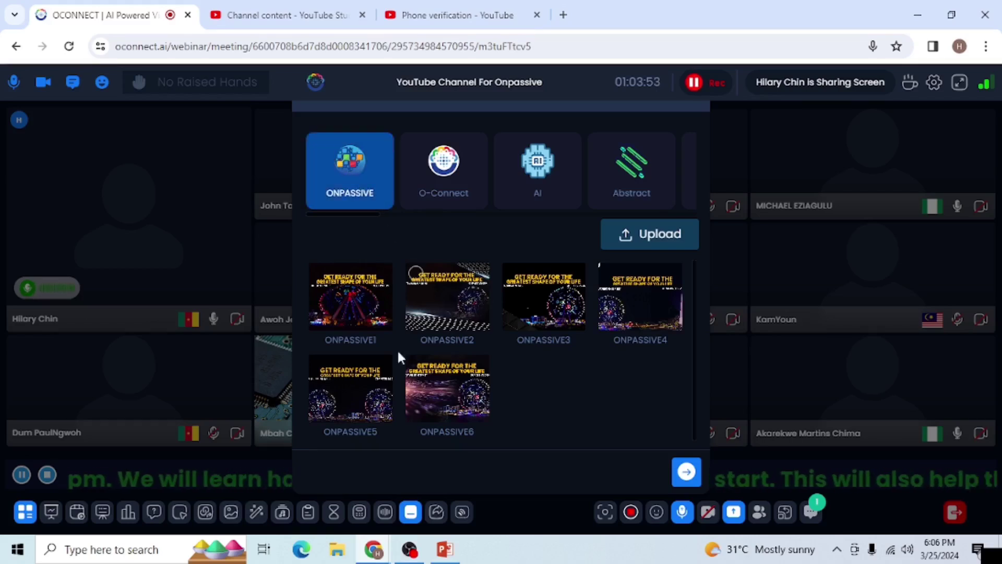
# - Browse the O-Connect, AI, Celebrations and Cities background categories
pyautogui.click(433, 180)
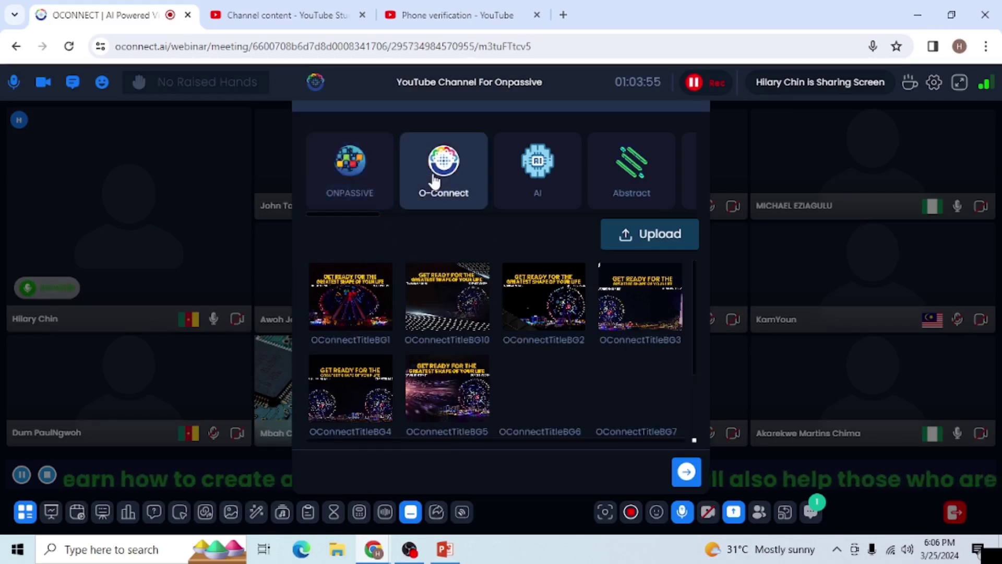
pyautogui.click(532, 188)
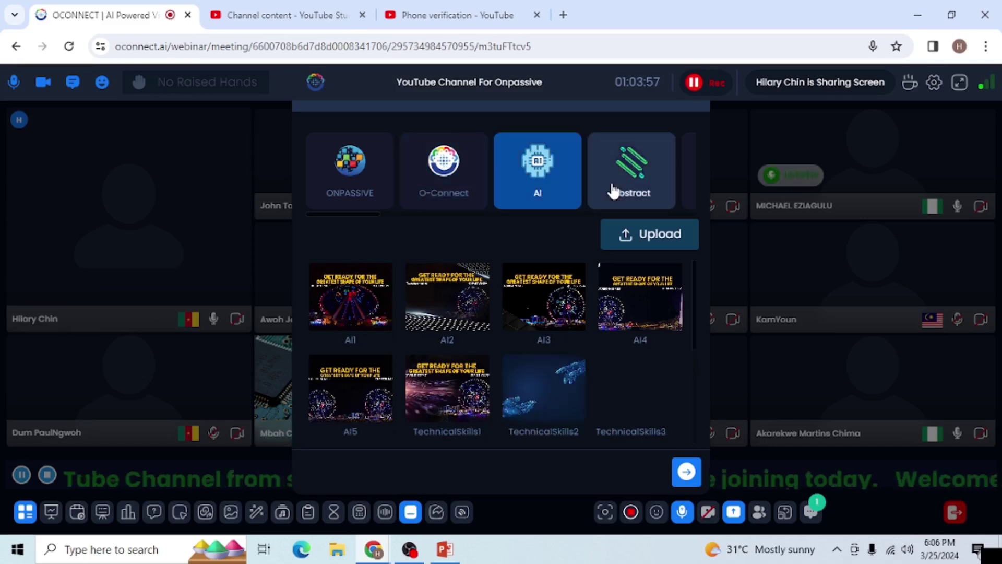
pyautogui.hscroll(5, 622, 190)
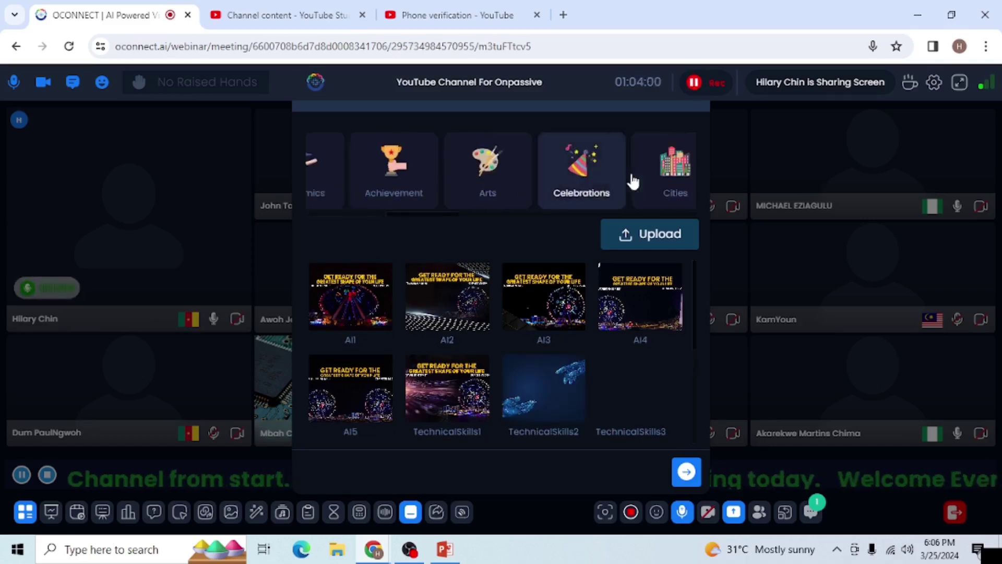
pyautogui.click(559, 197)
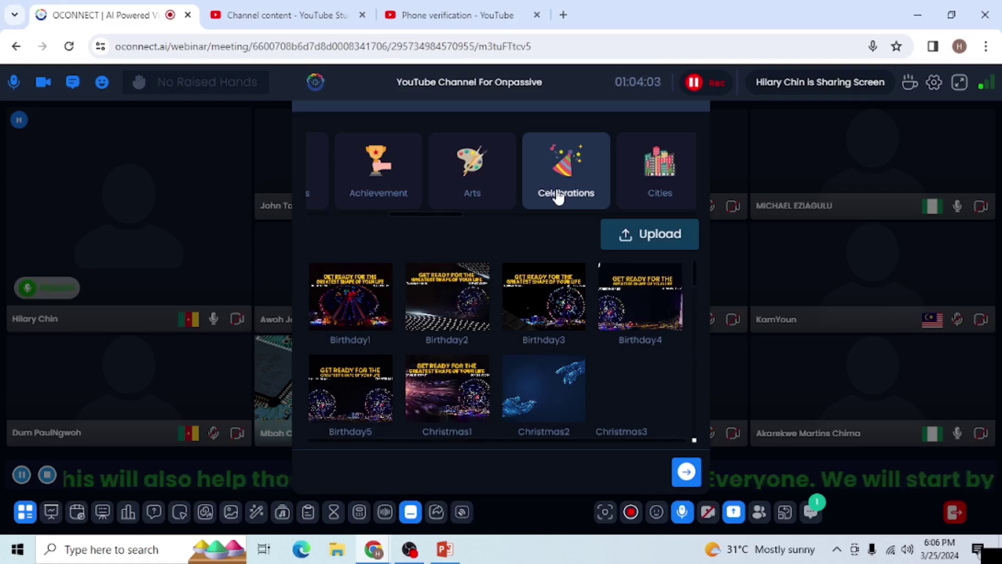
pyautogui.click(653, 185)
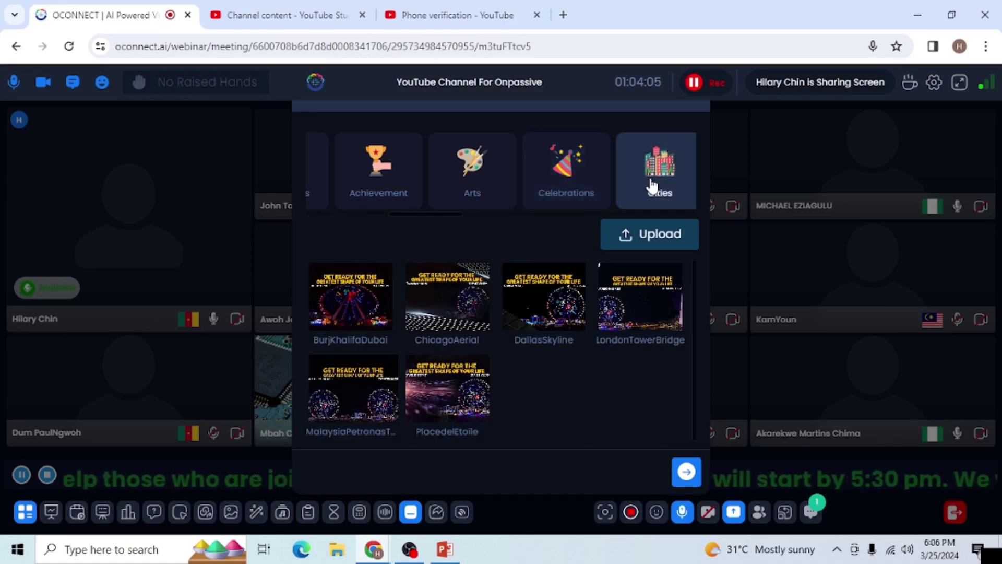
pyautogui.hscroll(-5, 380, 185)
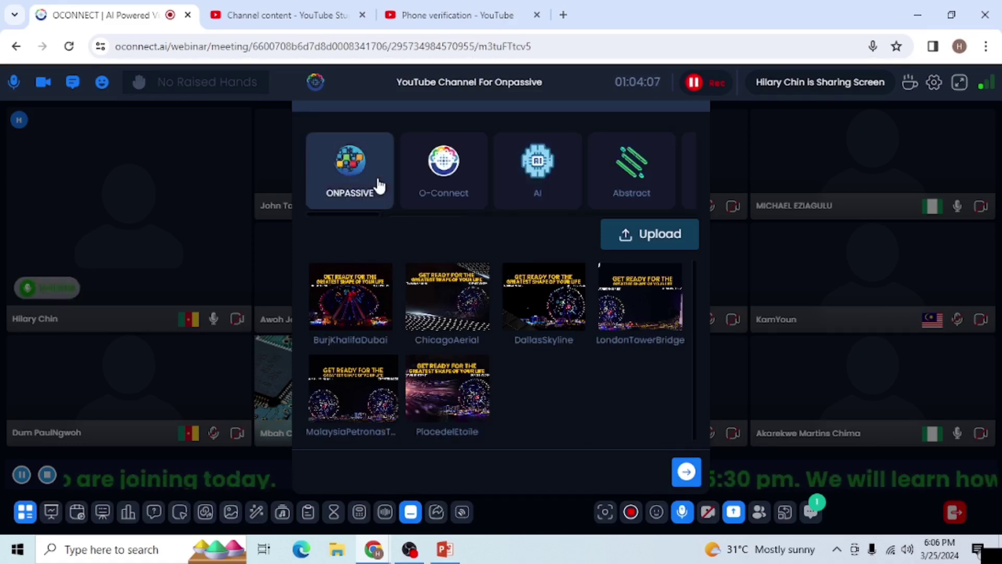
# - Return to O-Connect and set OConnectTitleBG2 as the AI virtual background
pyautogui.click(445, 189)
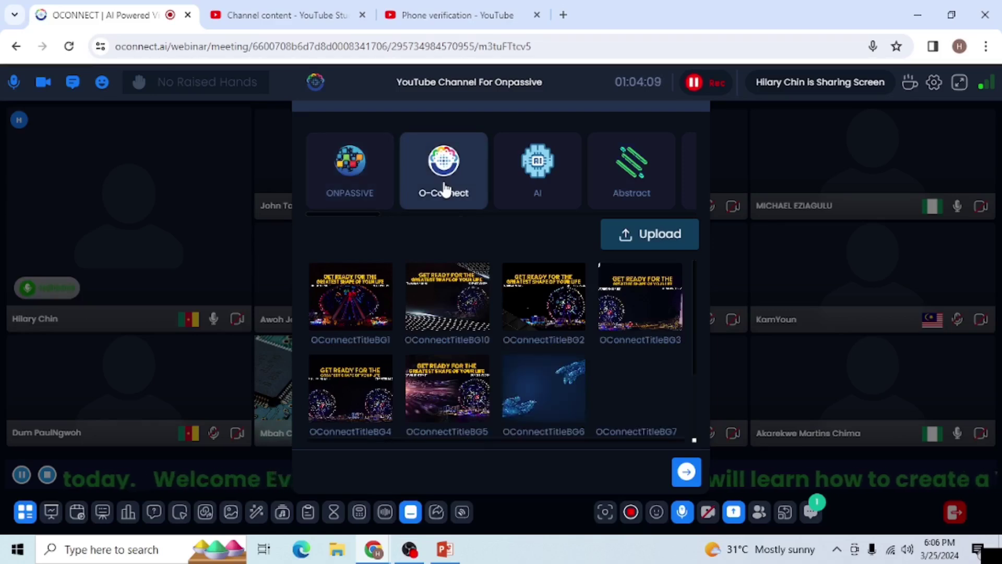
pyautogui.click(514, 276)
pyautogui.click(514, 277)
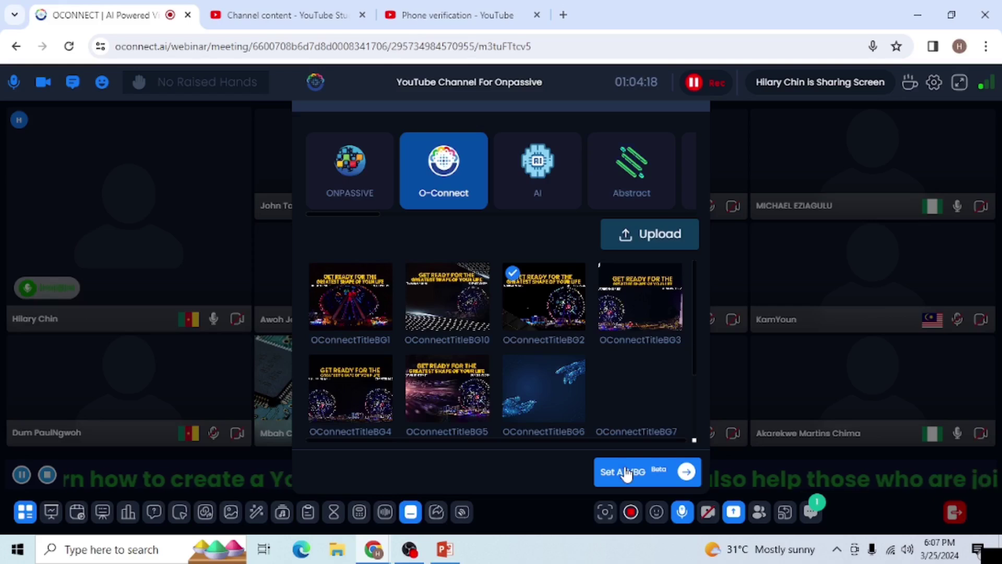
pyautogui.click(631, 474)
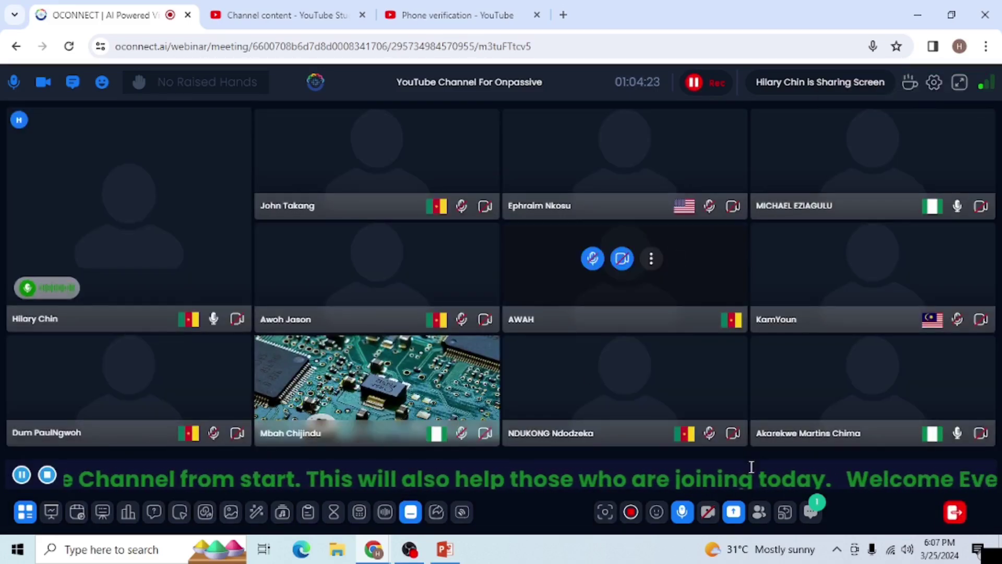
# - Switch the camera on with the Cam button (Alt+V)
pyautogui.click(708, 513)
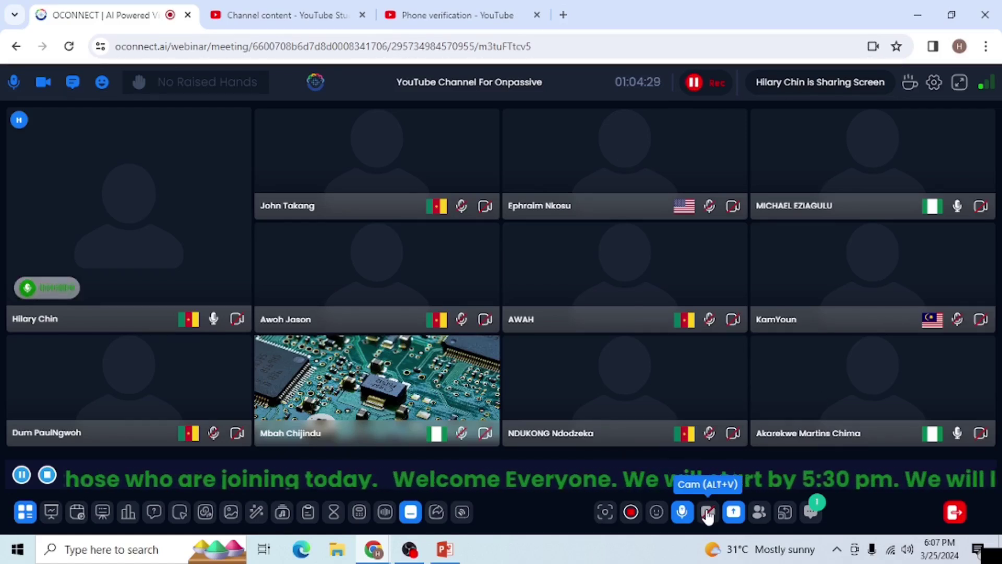
pyautogui.moveTo(531, 257)
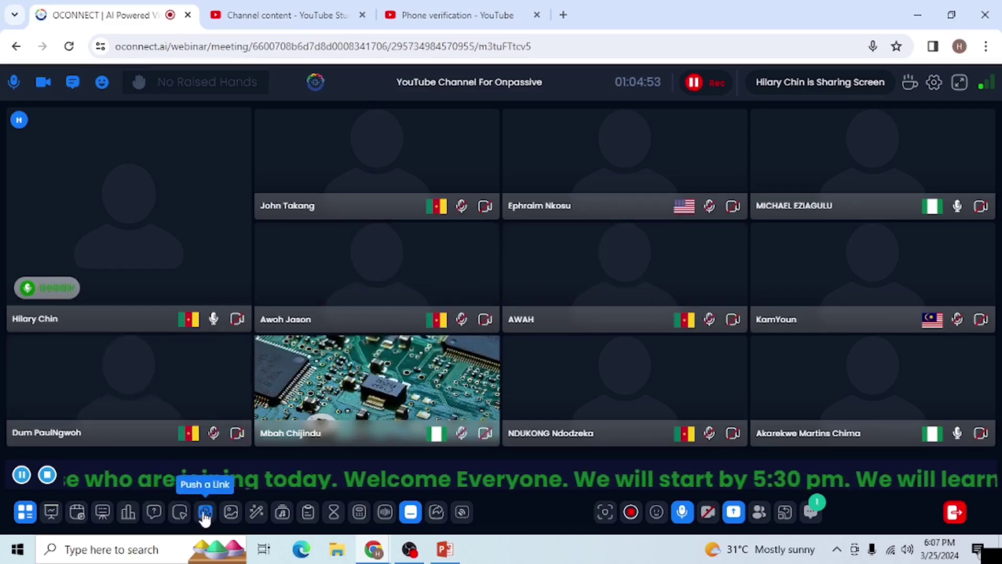
# - Open the AI VBG gallery on the ONPASSIVE category's six images and select a thumbnail
pyautogui.click(230, 514)
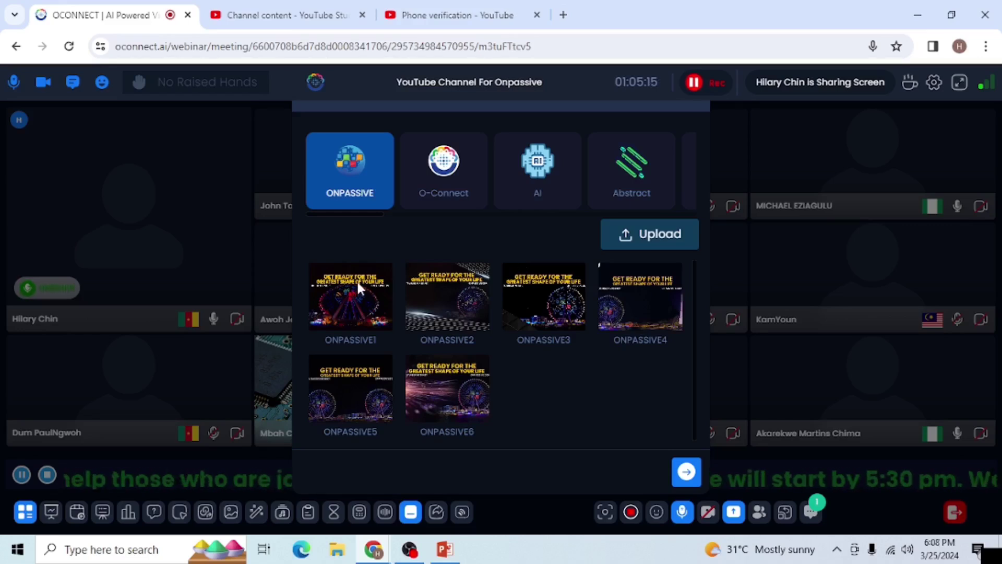
pyautogui.click(416, 272)
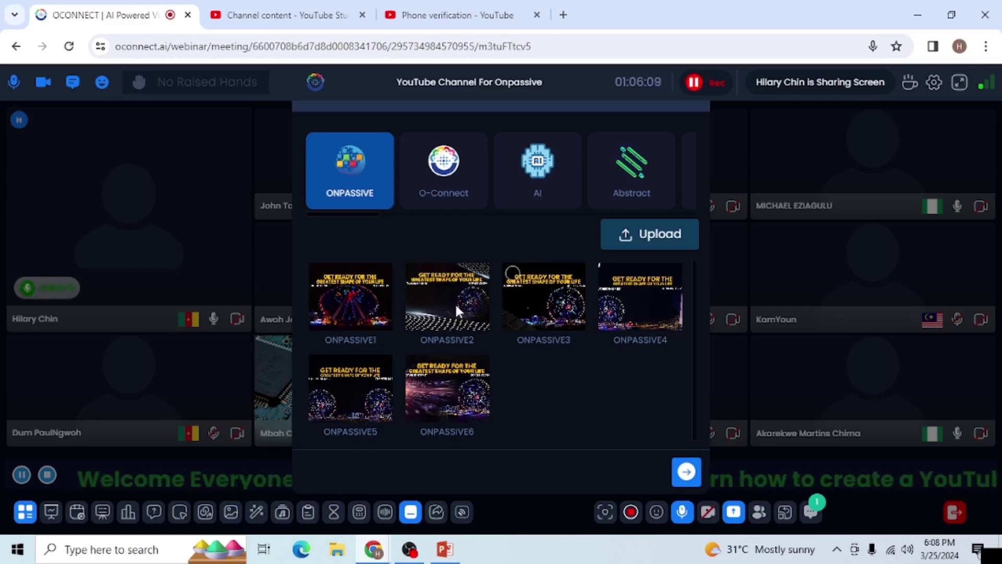
# - Tick ONPASSIVE2, then switch to the O-Connect set and choose OConnectTitleBG10
pyautogui.click(422, 279)
pyautogui.click(422, 279)
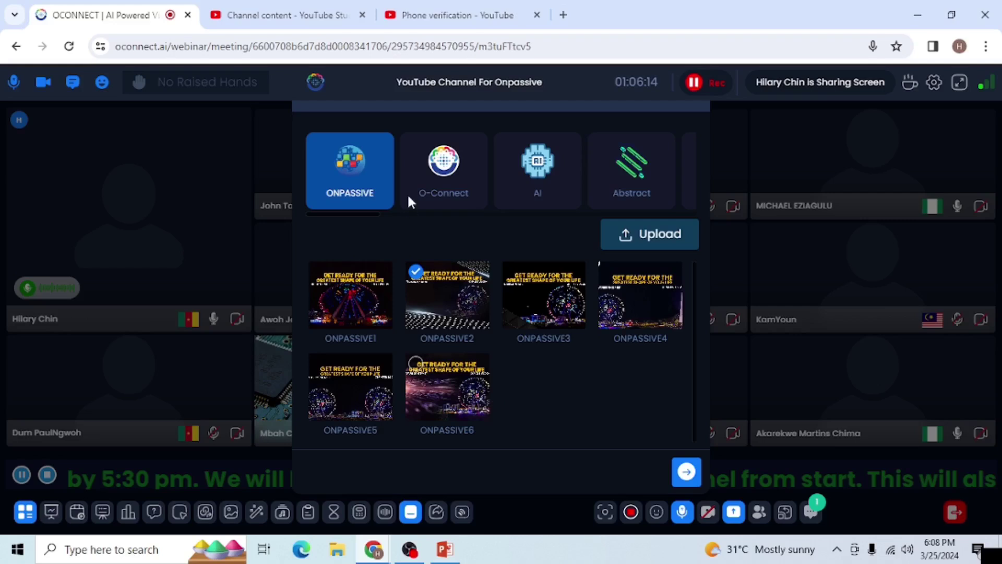
pyautogui.click(443, 192)
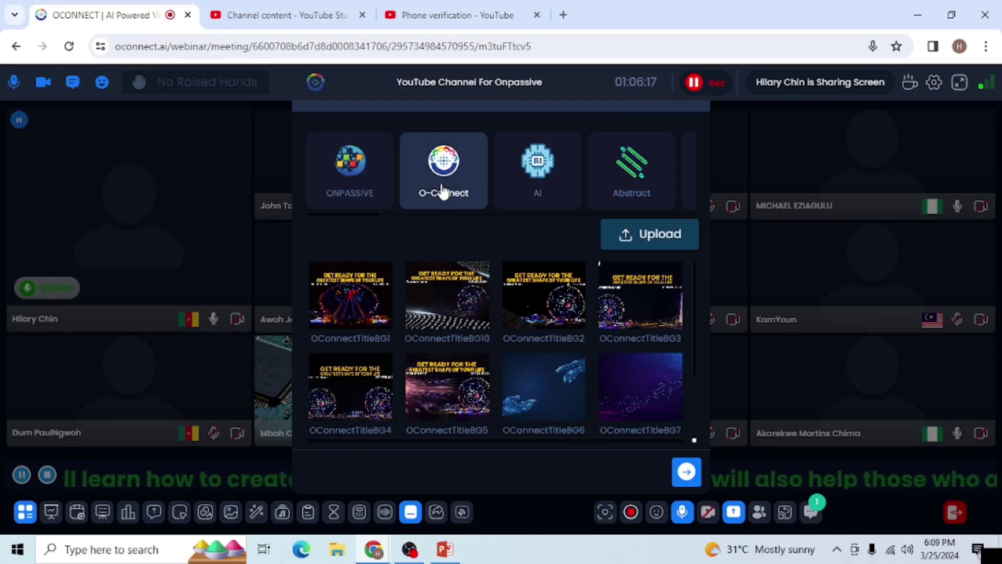
pyautogui.scroll(-2, 556, 377)
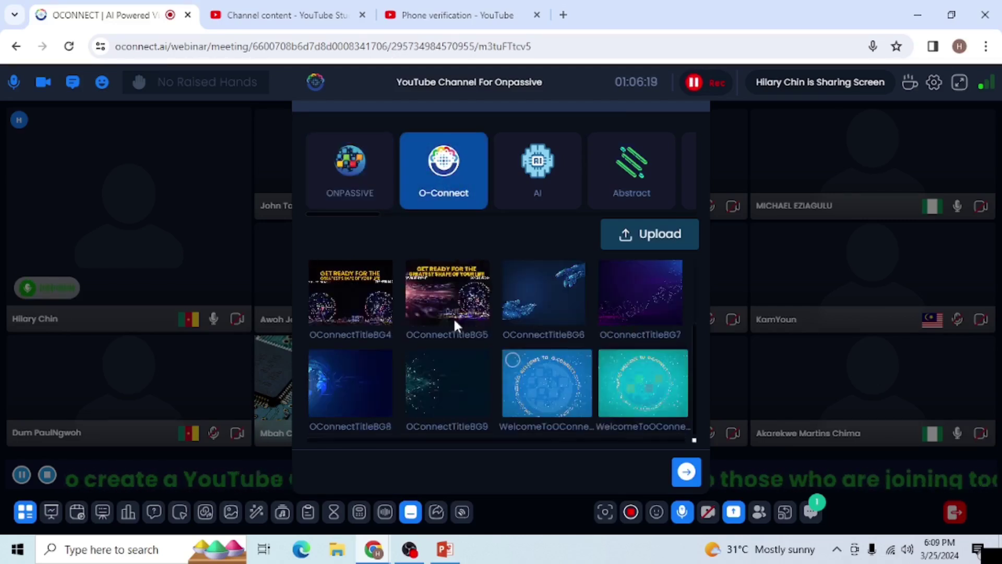
pyautogui.scroll(2, 479, 308)
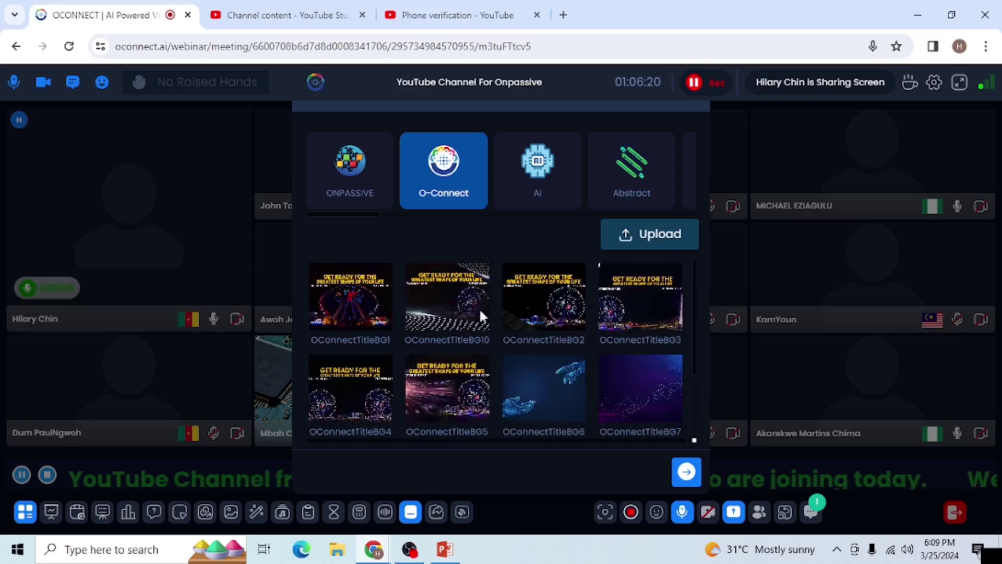
pyautogui.click(417, 280)
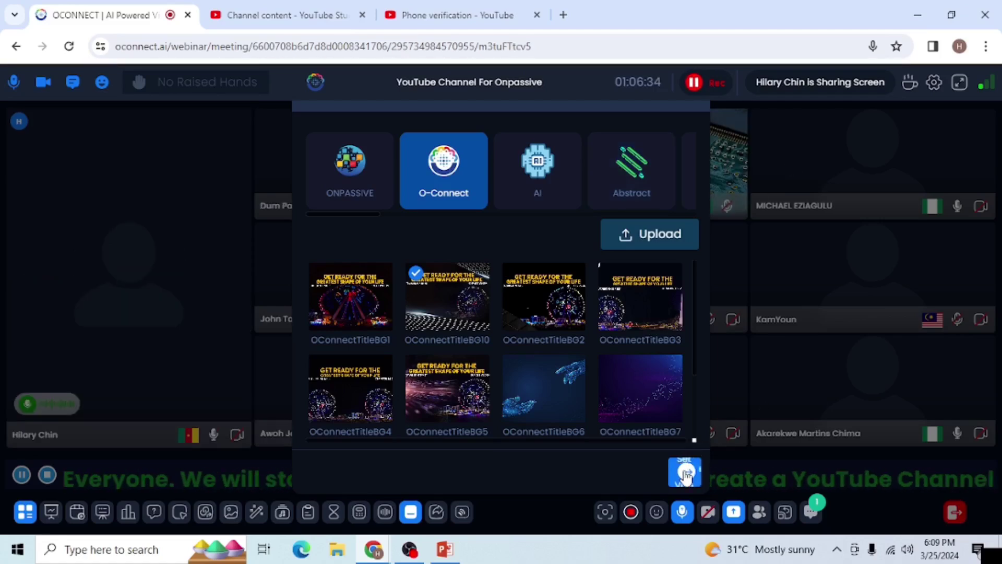
# - Apply OConnectTitleBG10 with Set AI VBG, closing the gallery
pyautogui.click(623, 471)
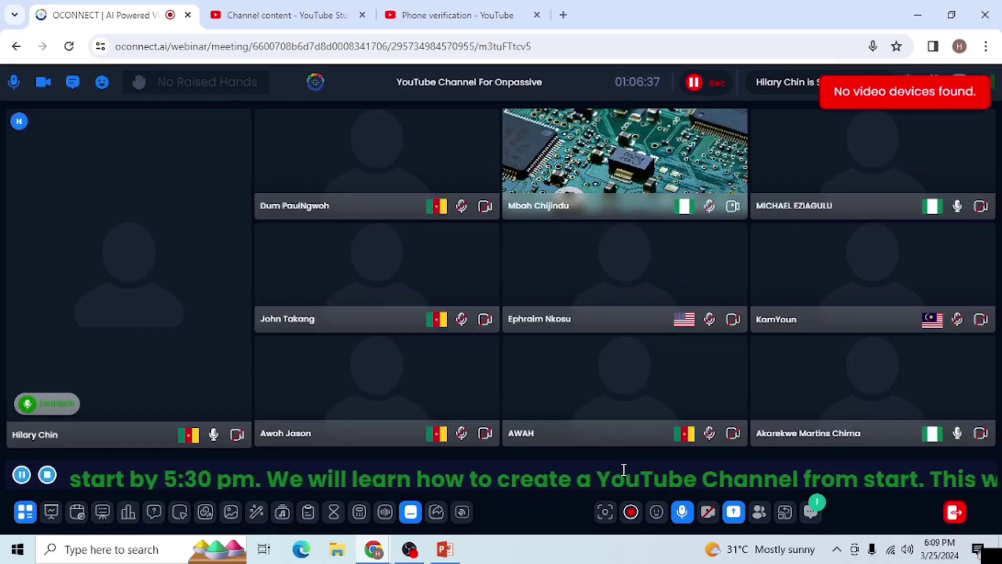
pyautogui.moveTo(771, 278)
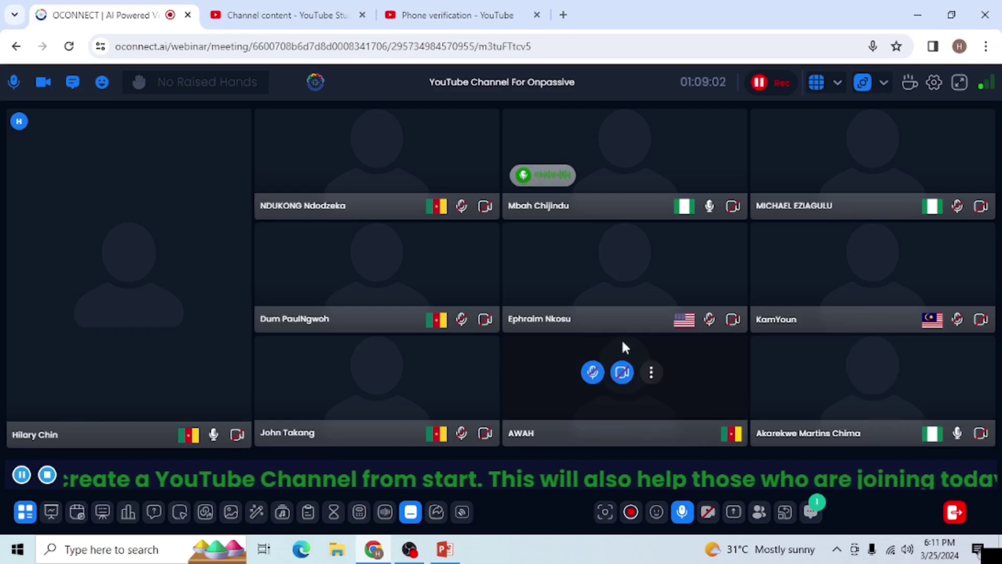
pyautogui.click(24, 513)
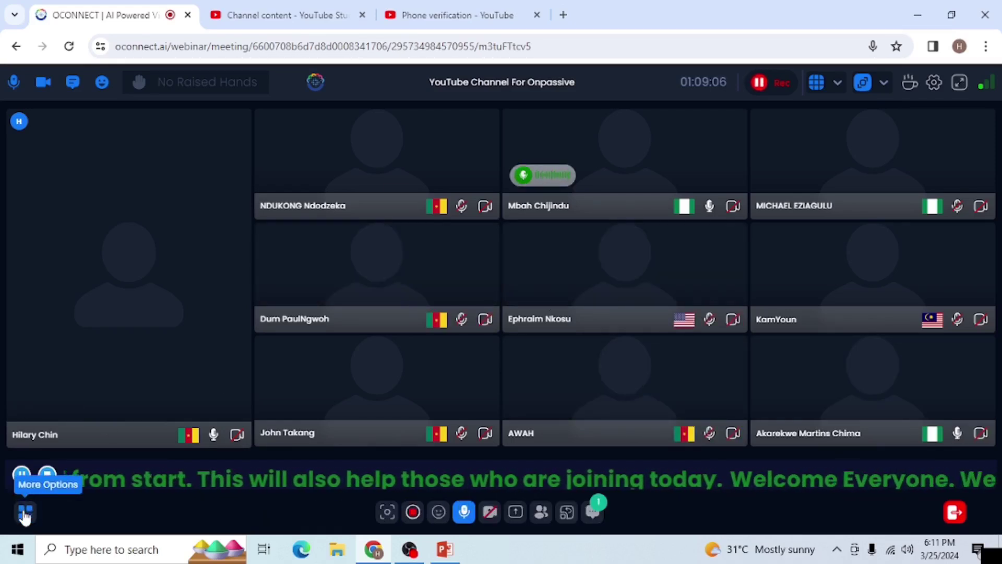
pyautogui.click(25, 513)
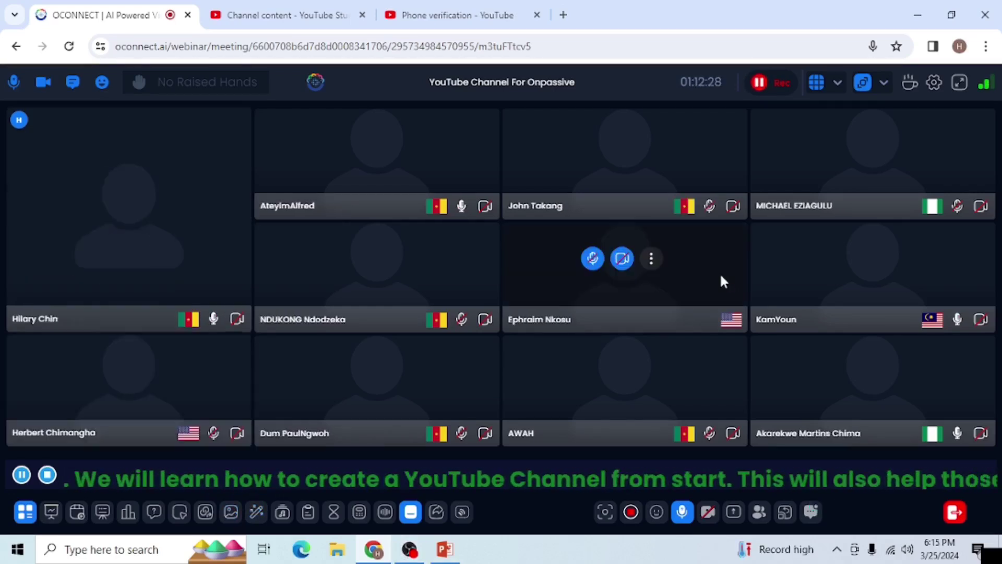
pyautogui.moveTo(806, 313)
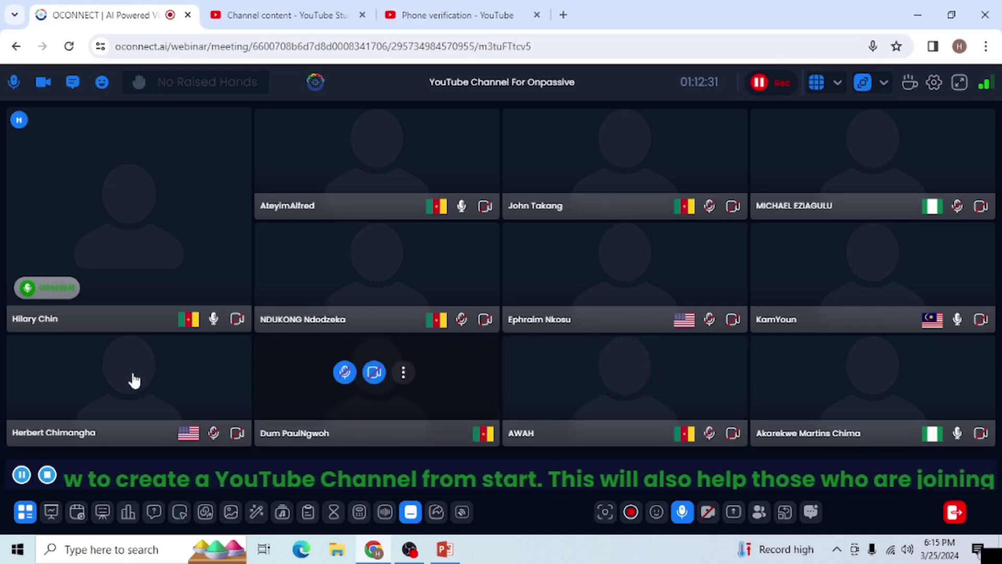
pyautogui.moveTo(133, 380)
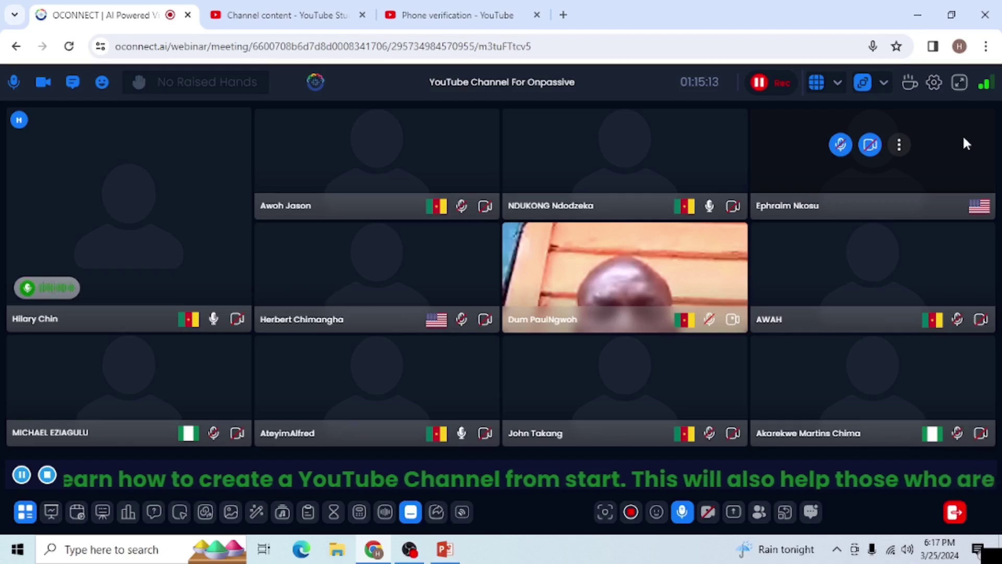
pyautogui.moveTo(884, 262)
pyautogui.moveTo(685, 314)
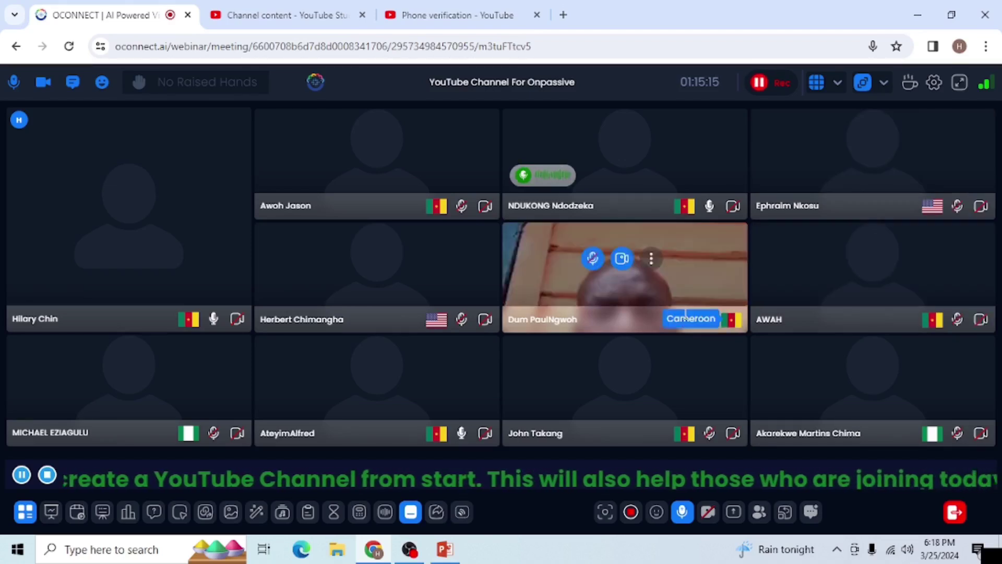
pyautogui.moveTo(634, 389)
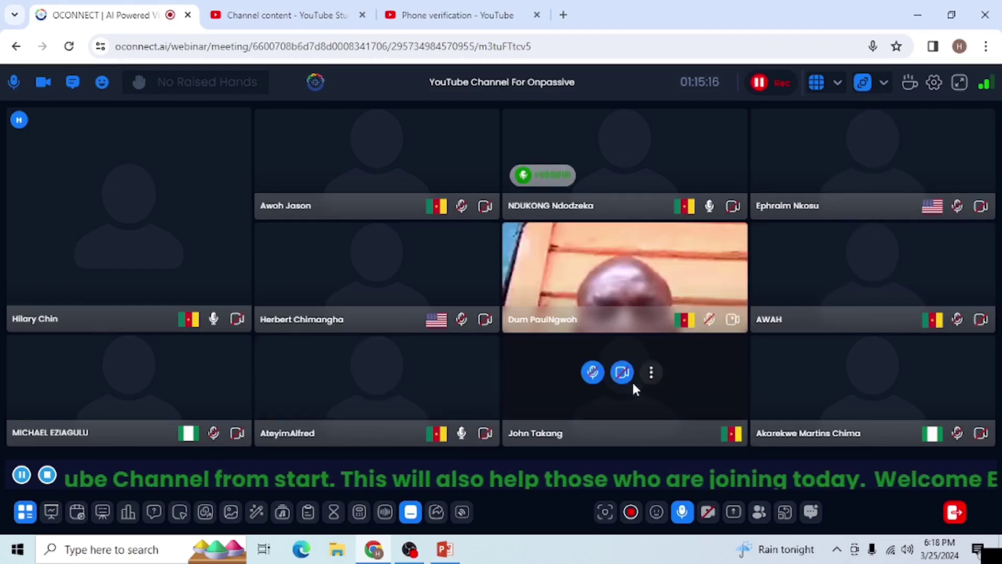